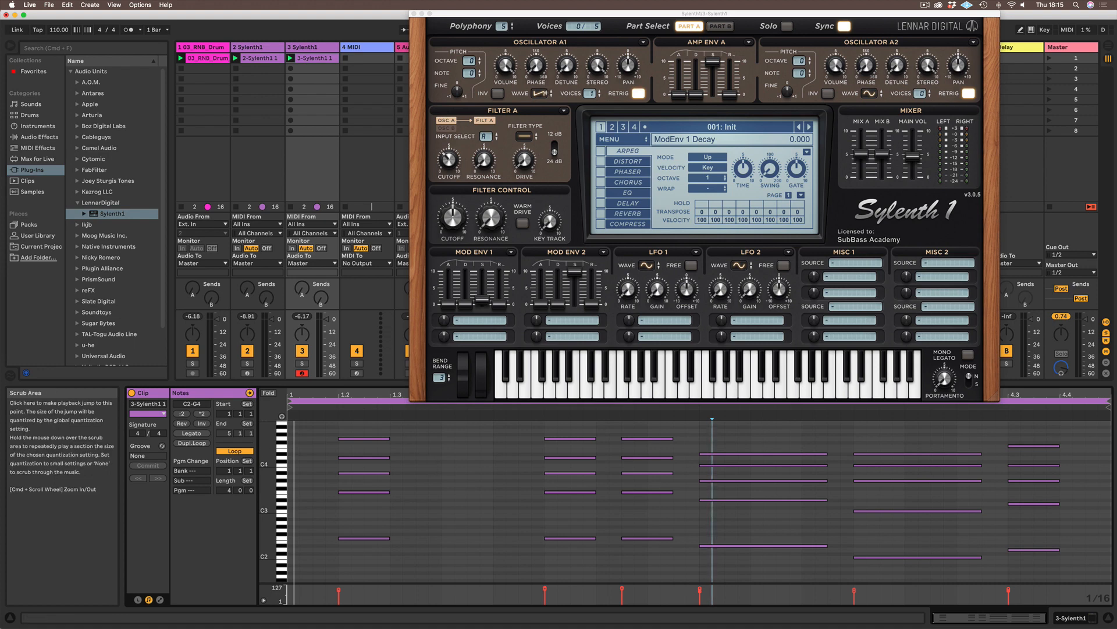
# - Set oscillator A2's waveform to Saw and play back the chord clip
pyautogui.click(870, 93)
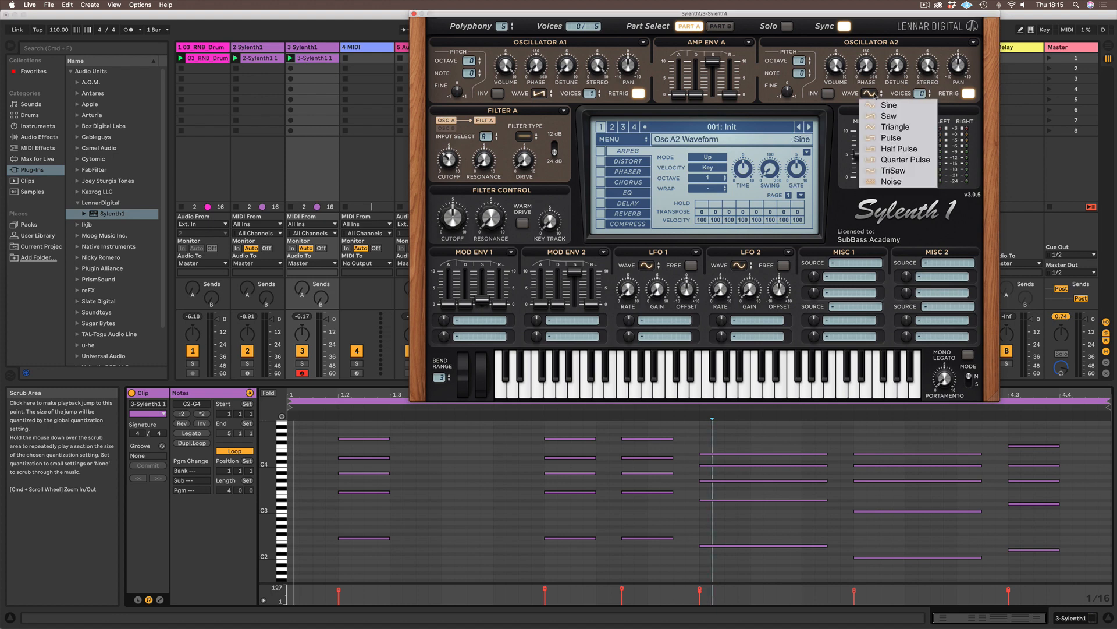
pyautogui.click(875, 105)
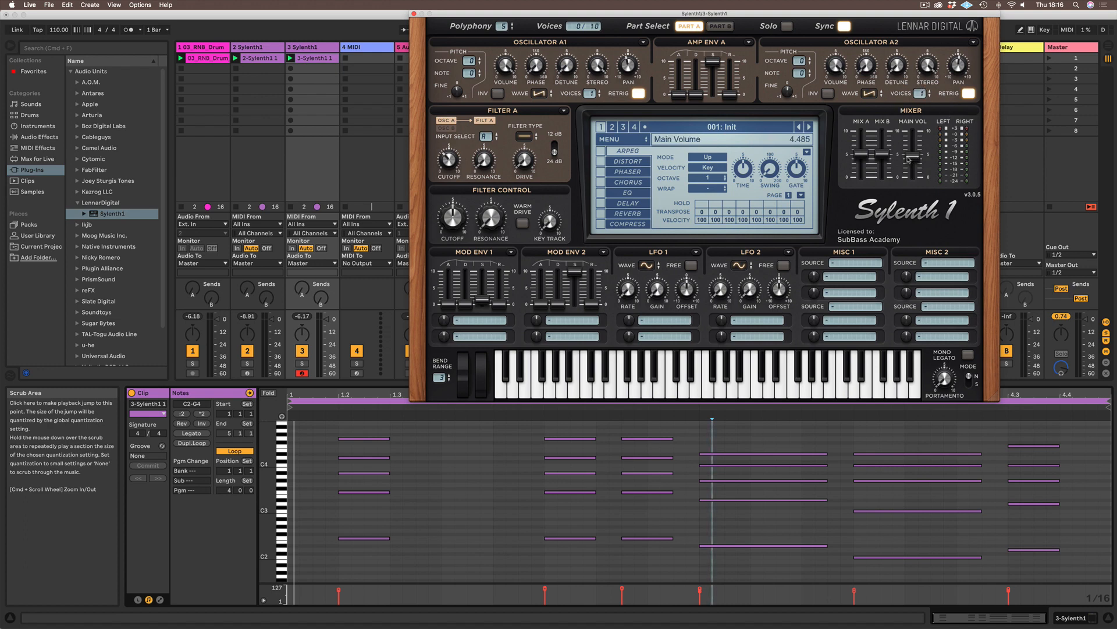
pyautogui.press('space')
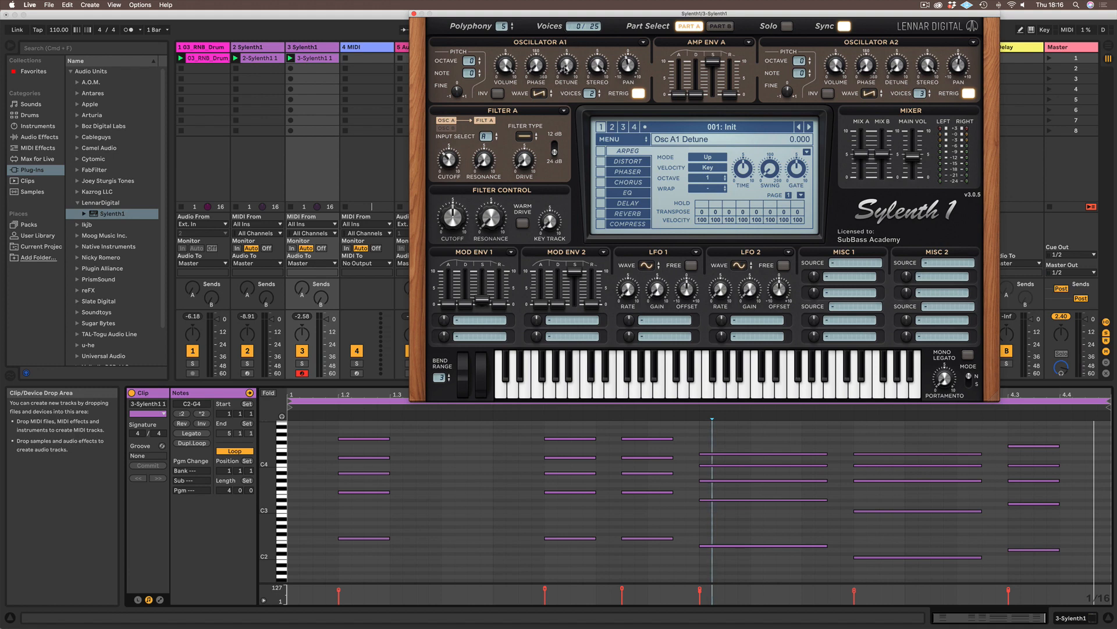
# - Detune oscillator A1 to about 3.4 and oscillator A2 to about 4.8, and lower the main volume
pyautogui.moveTo(566, 67); pyautogui.dragTo(565, 3)
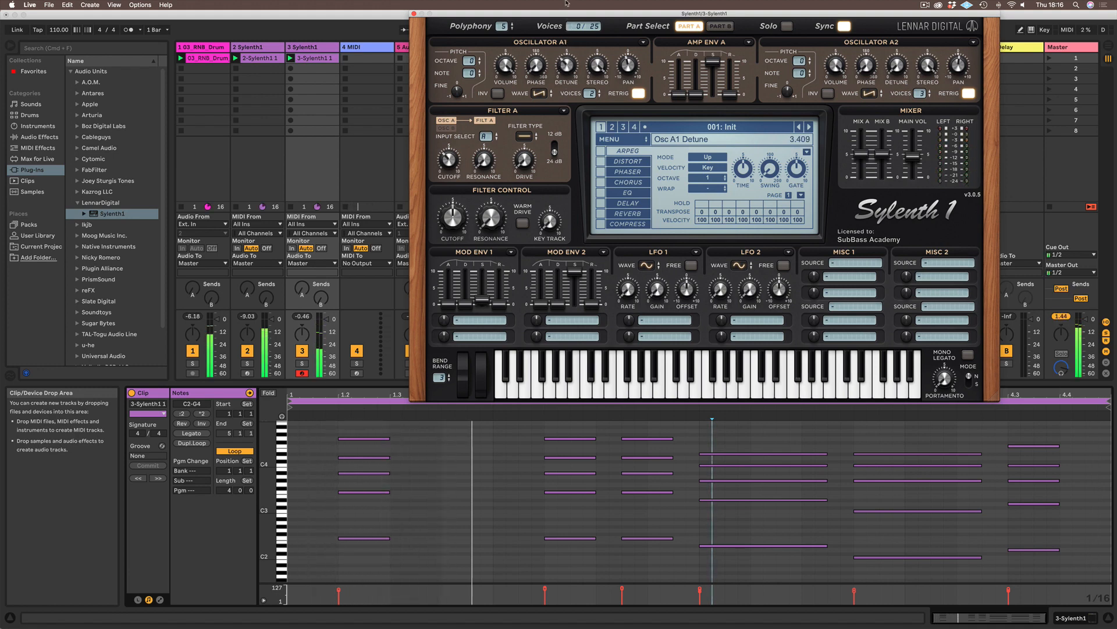
pyautogui.moveTo(894, 60); pyautogui.dragTo(897, 8)
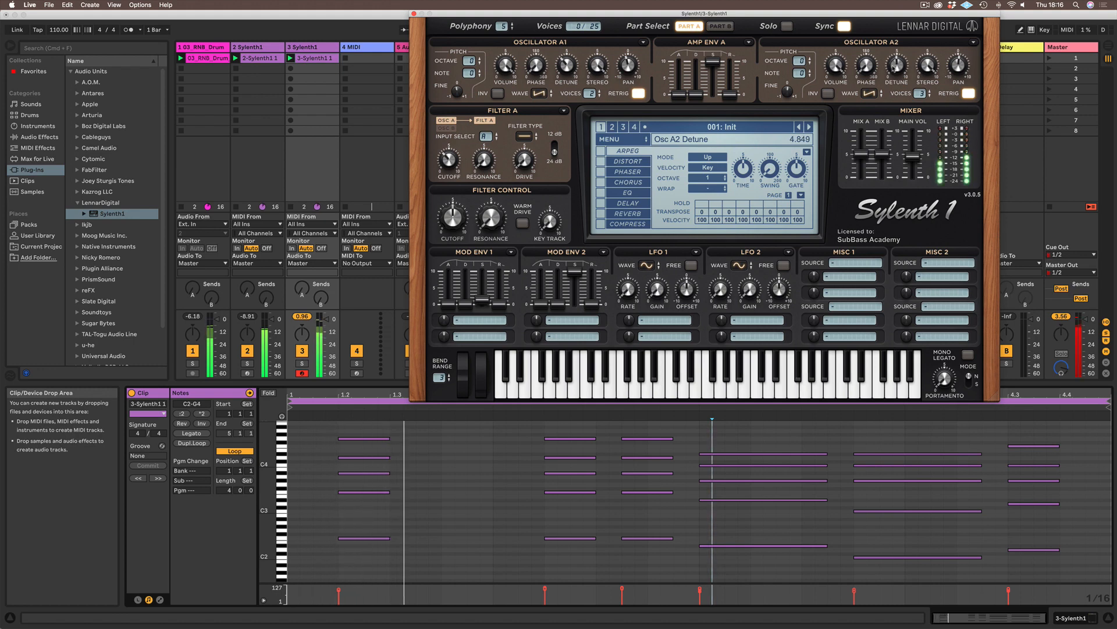
pyautogui.moveTo(893, 68); pyautogui.dragTo(893, 69)
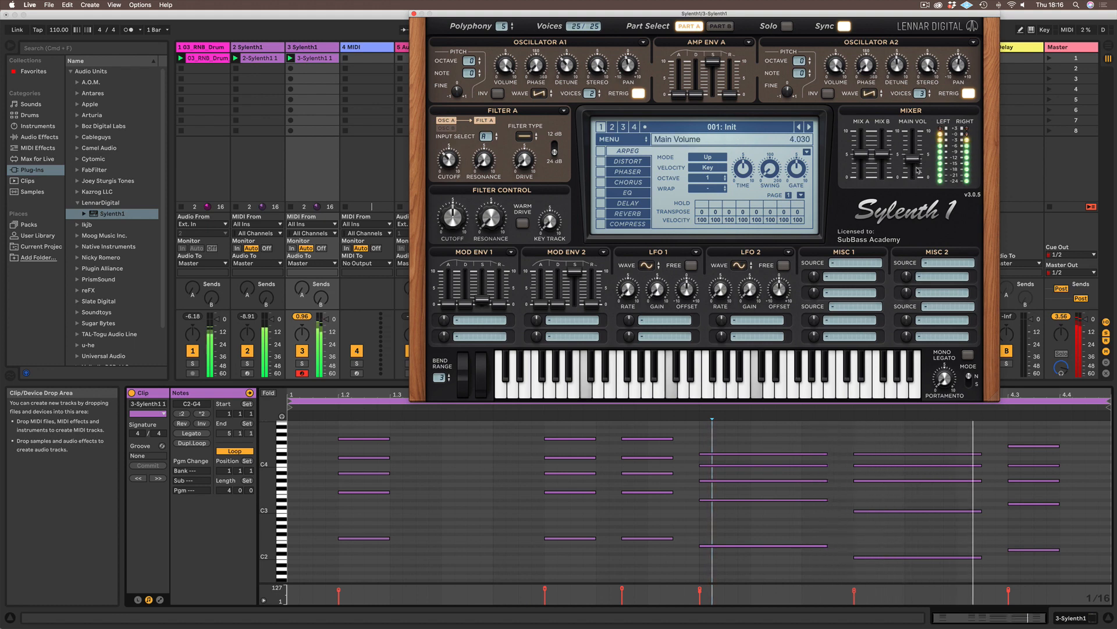
pyautogui.moveTo(913, 156)
pyautogui.mouseDown()
pyautogui.moveTo(917, 188)
pyautogui.moveTo(912, 174)
pyautogui.mouseUp()
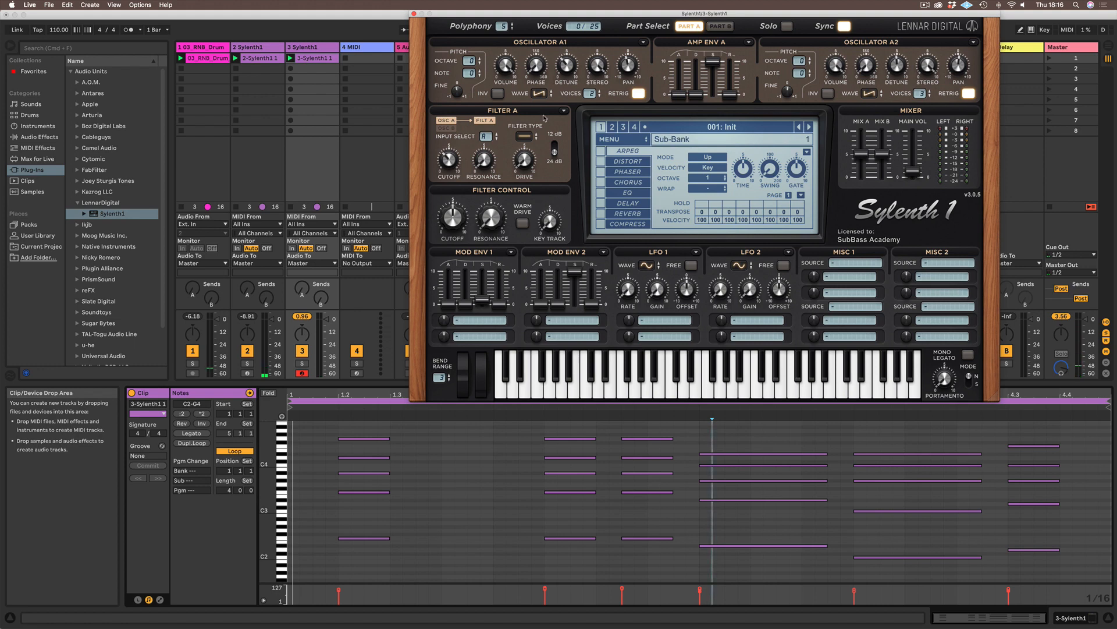
# - Set Filter A's type to Lowpass with Warm Drive on, and play back the loop
pyautogui.click(523, 136)
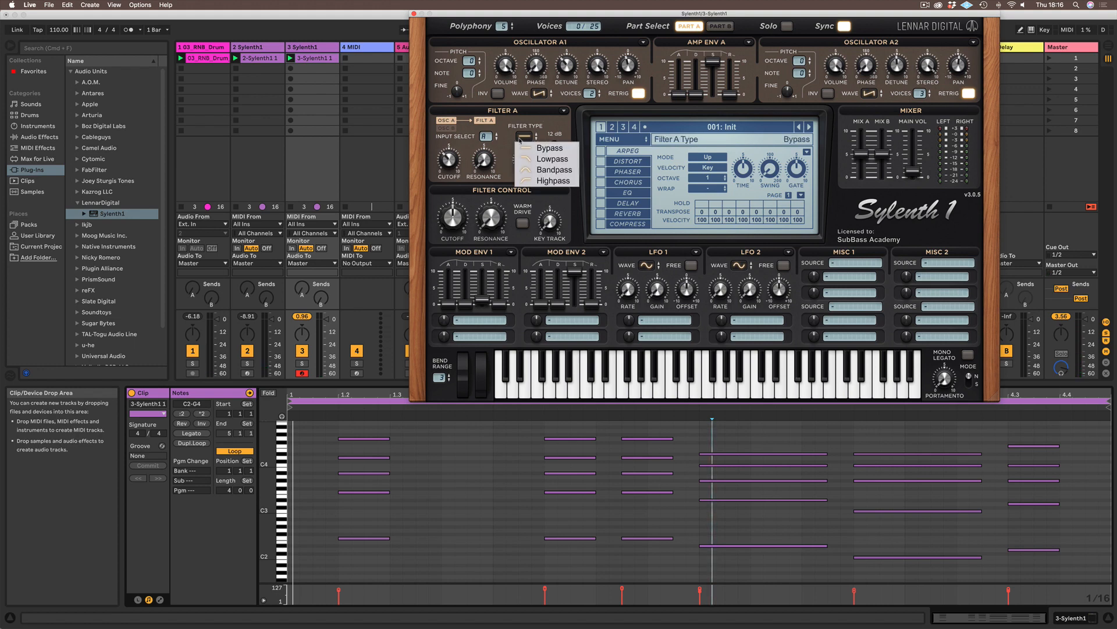
pyautogui.click(528, 159)
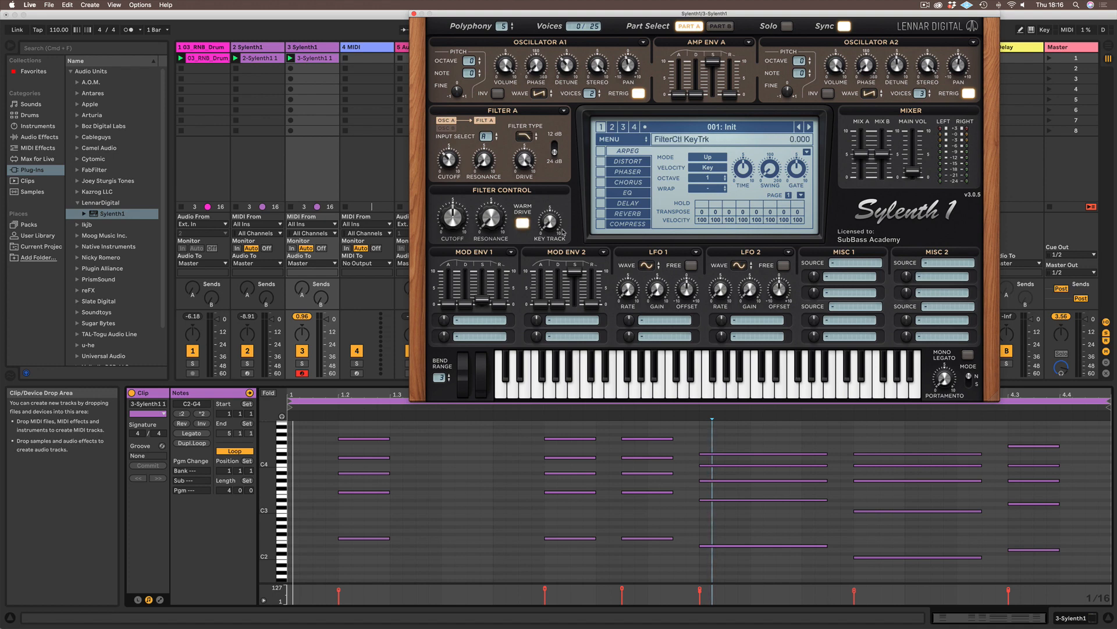
pyautogui.press('space')
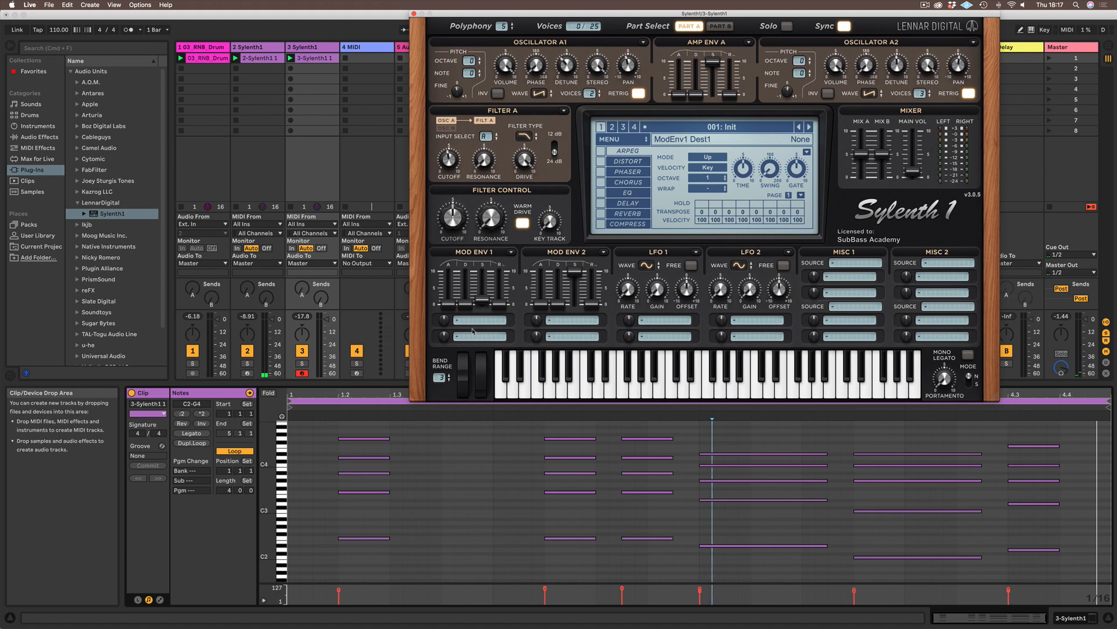
# - Route Mod Env 1 to Cutoff A with a raised modulation amount, and lower Filter A's cutoff
pyautogui.click(473, 322)
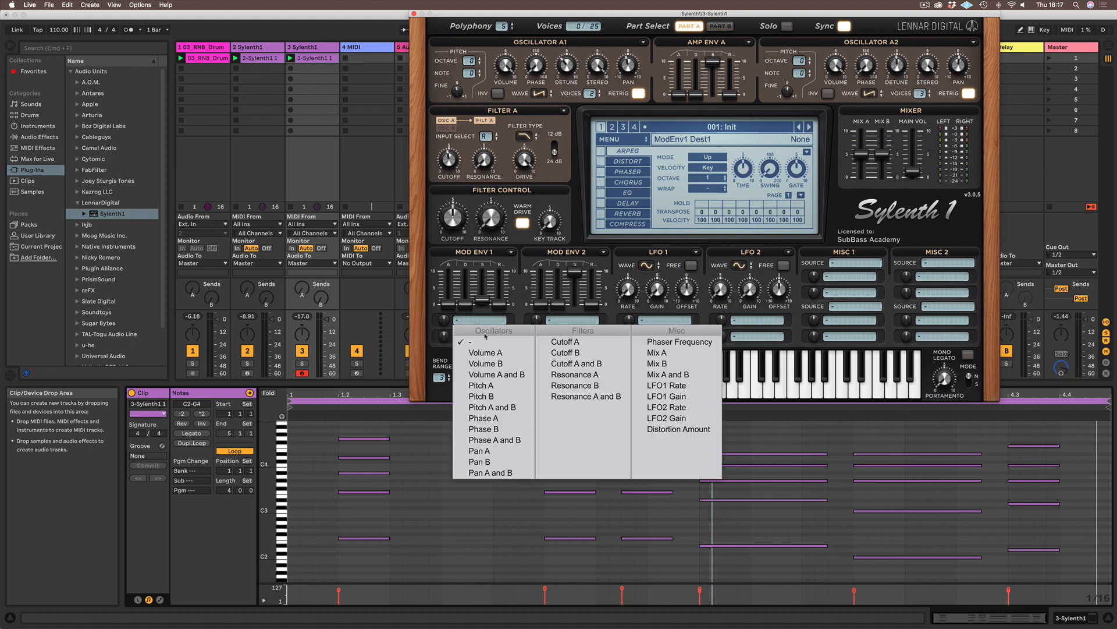
pyautogui.click(569, 343)
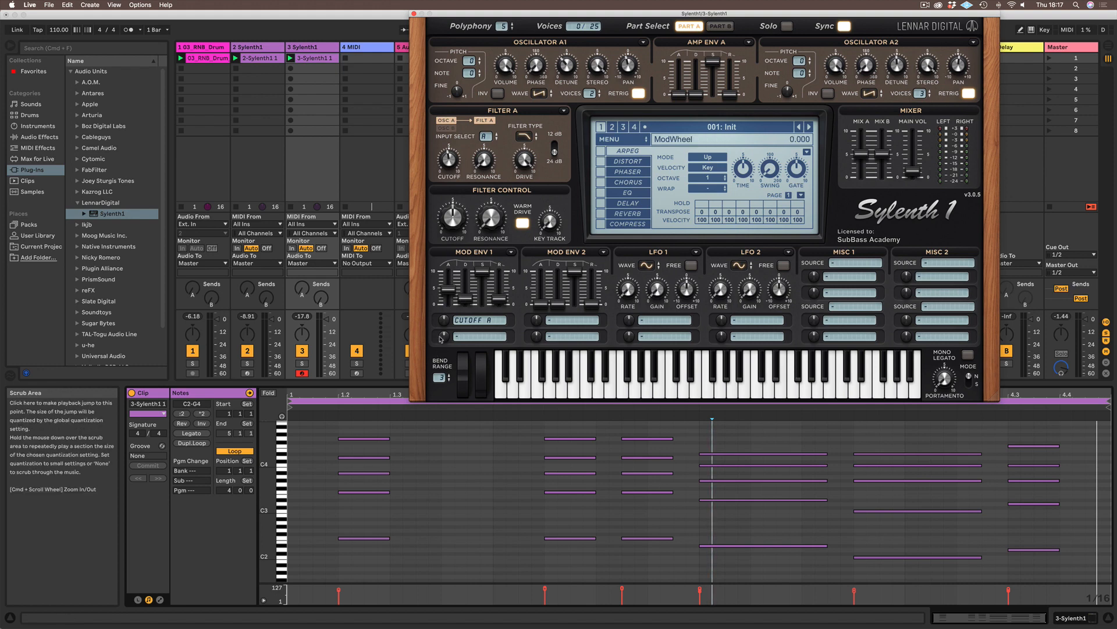
pyautogui.moveTo(444, 320); pyautogui.dragTo(448, 268)
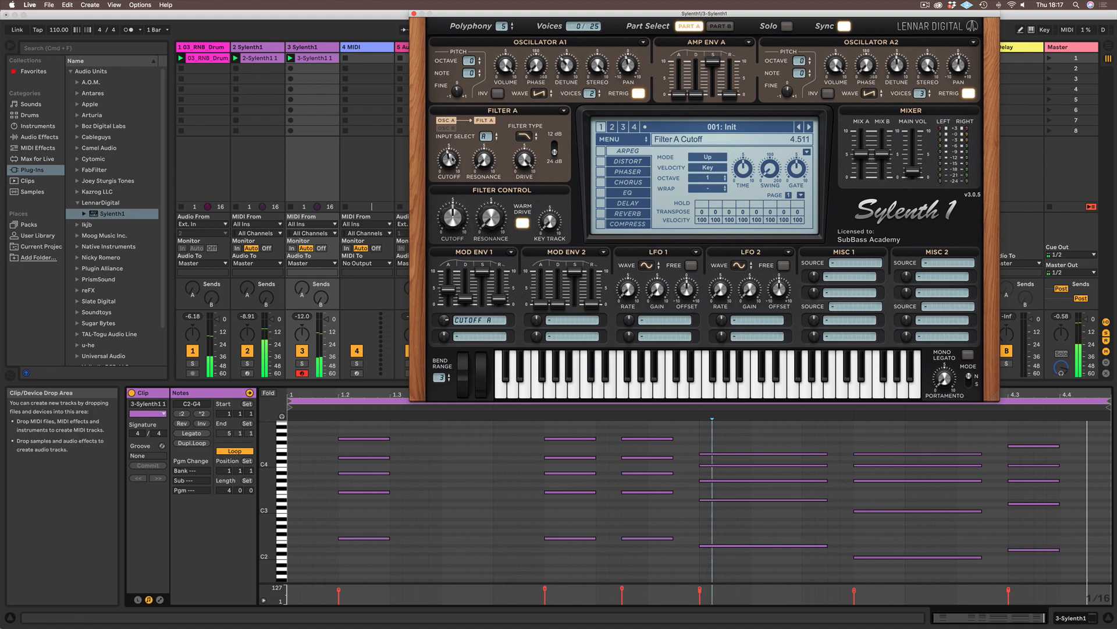
pyautogui.scroll(-3, 449, 174)
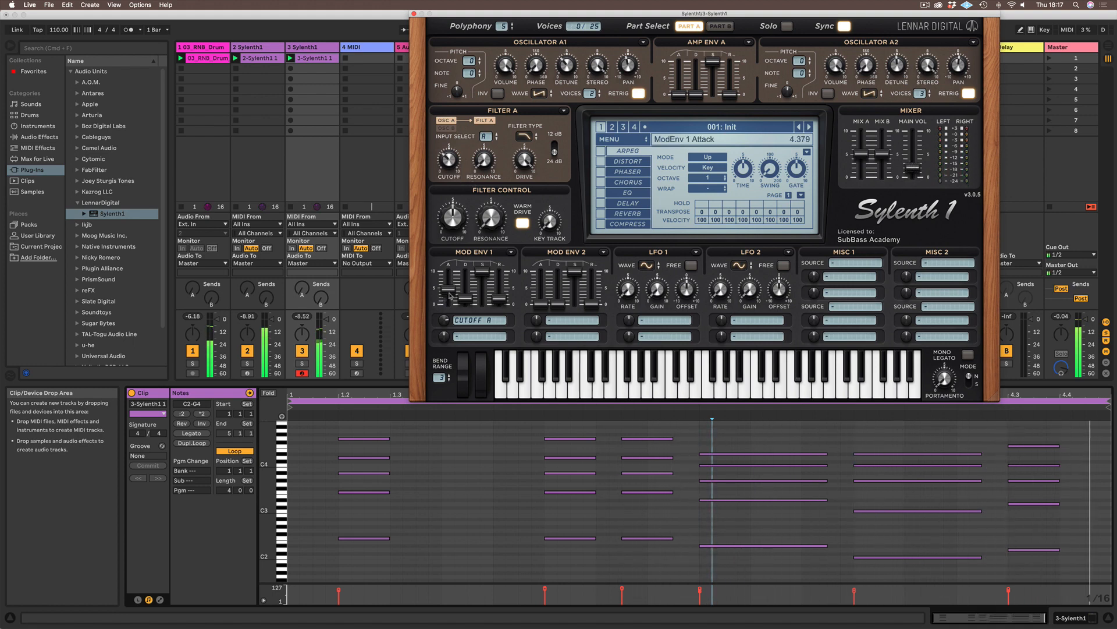
# - Lengthen the Mod Env 1 attack and the Amp Env A release, and raise the polyphony to 6
pyautogui.moveTo(449, 296); pyautogui.dragTo(451, 288)
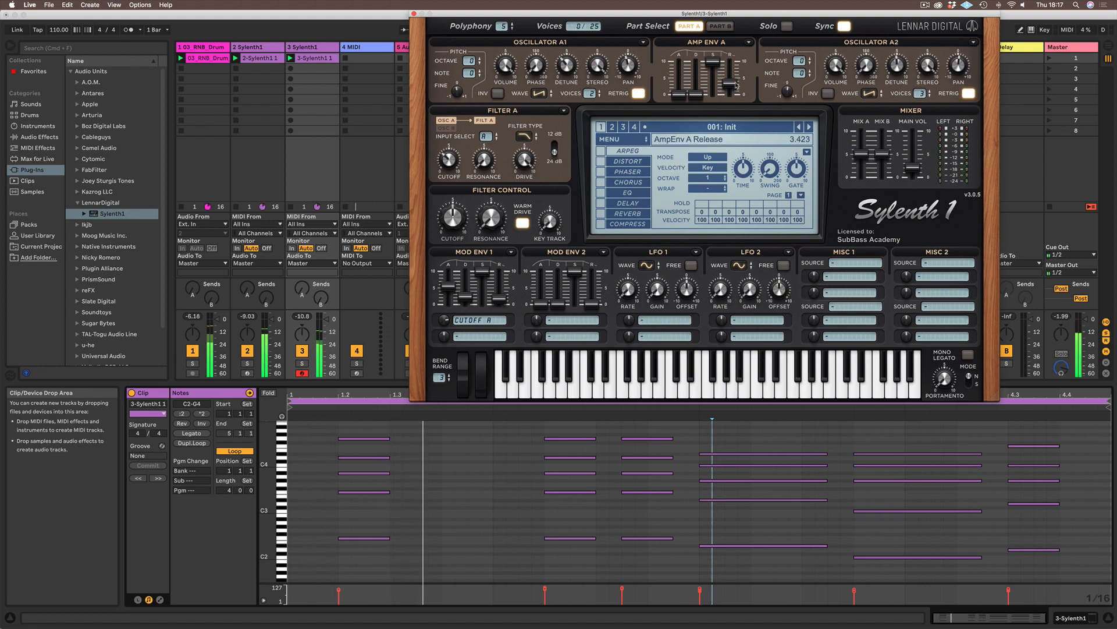
pyautogui.moveTo(734, 86); pyautogui.dragTo(734, 75)
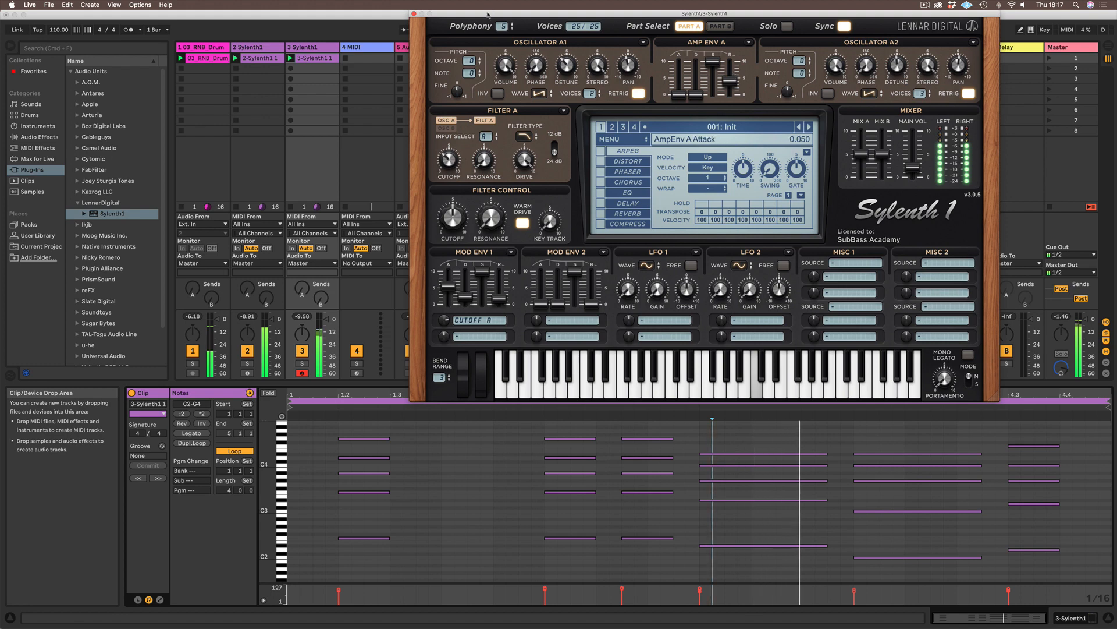
pyautogui.moveTo(505, 18); pyautogui.dragTo(506, 7)
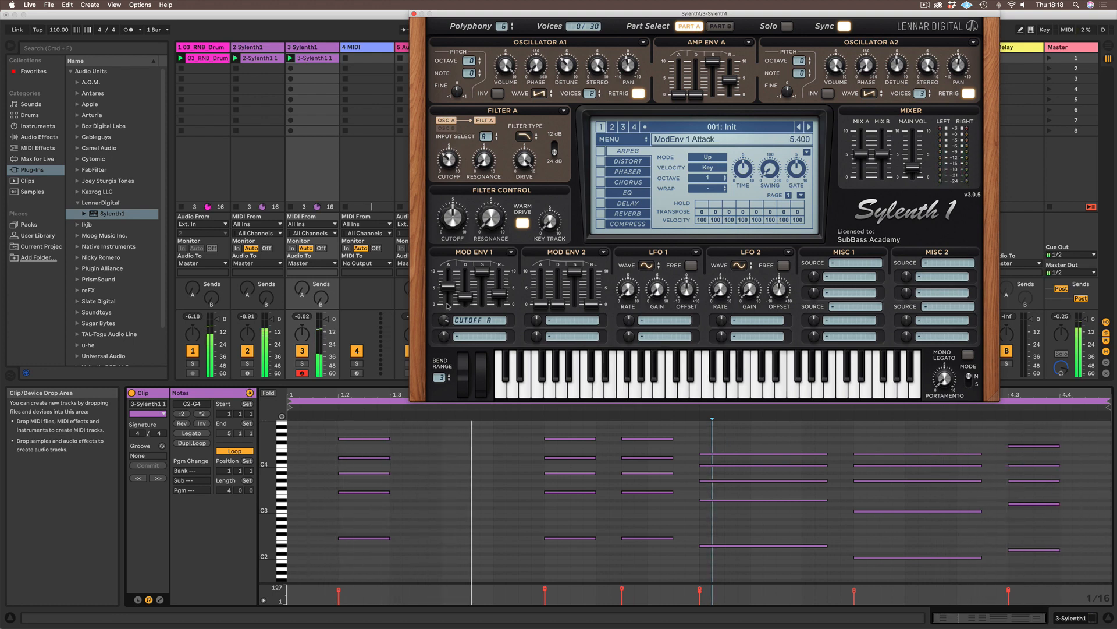
# - Shape Mod Env 1 with an attack of about 4.4, a decay of about 3.8 and a release of about 2.1
pyautogui.moveTo(449, 293); pyautogui.dragTo(452, 290)
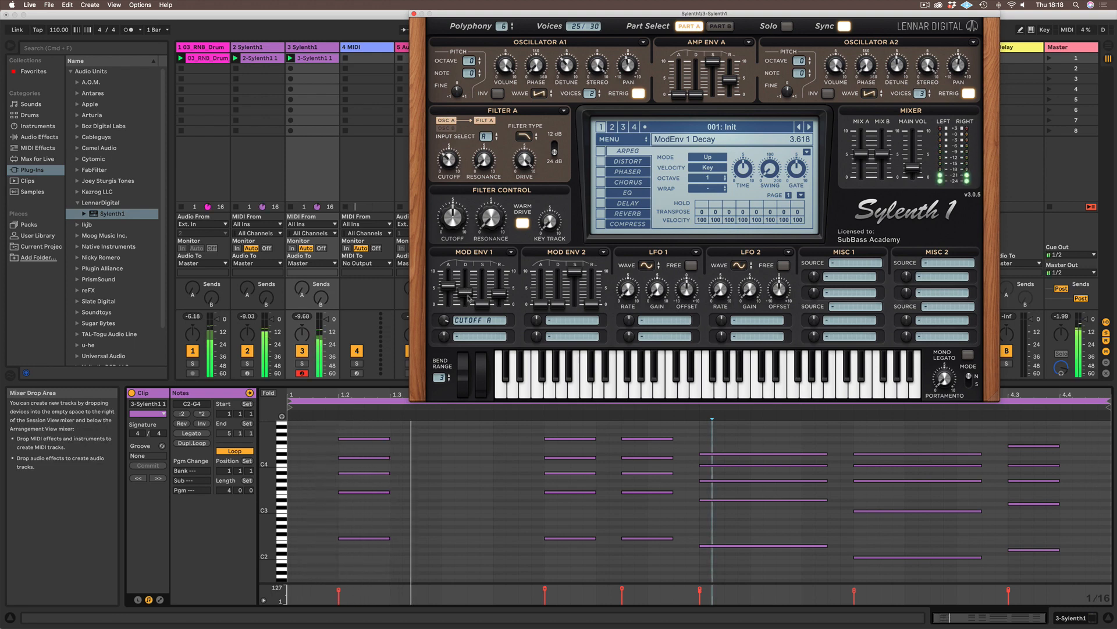
pyautogui.moveTo(470, 299); pyautogui.dragTo(494, 310)
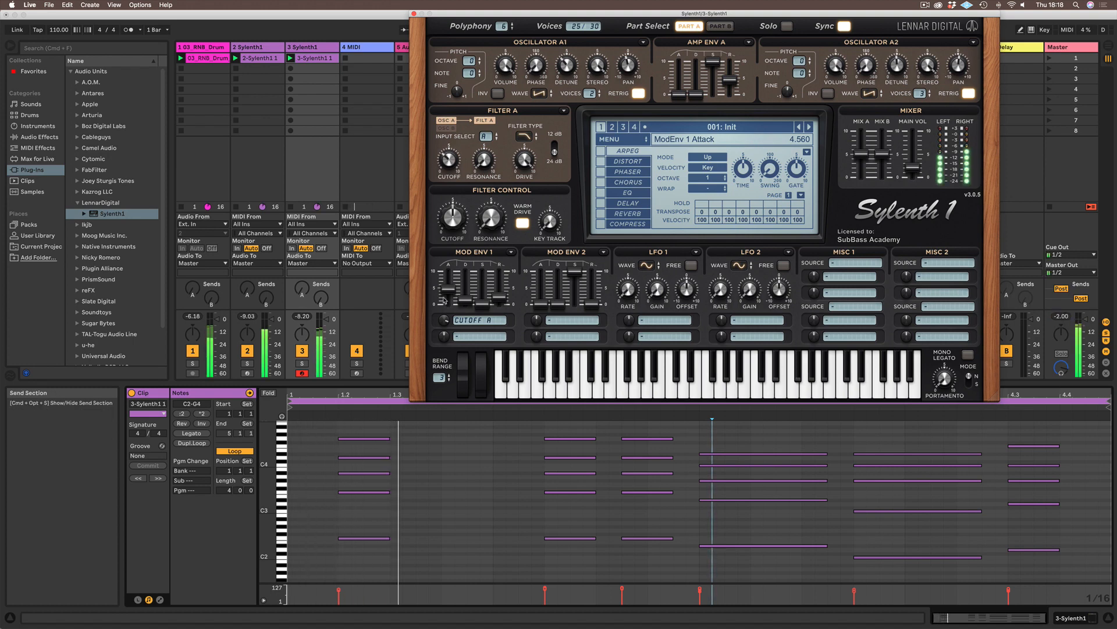
pyautogui.moveTo(450, 295); pyautogui.dragTo(450, 294)
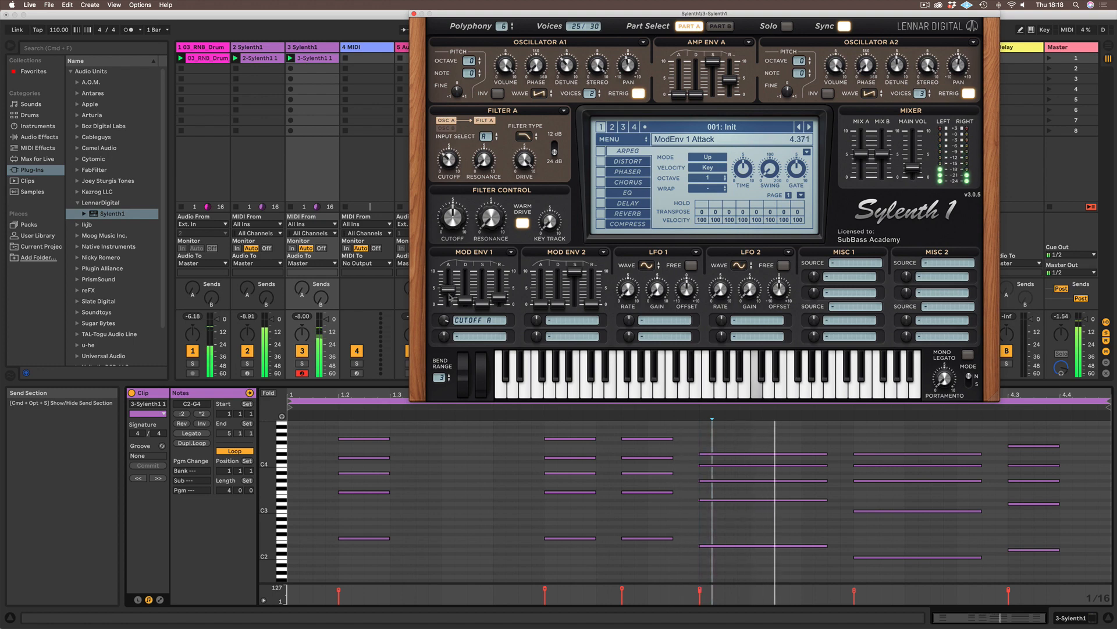
pyautogui.moveTo(467, 301); pyautogui.dragTo(466, 291)
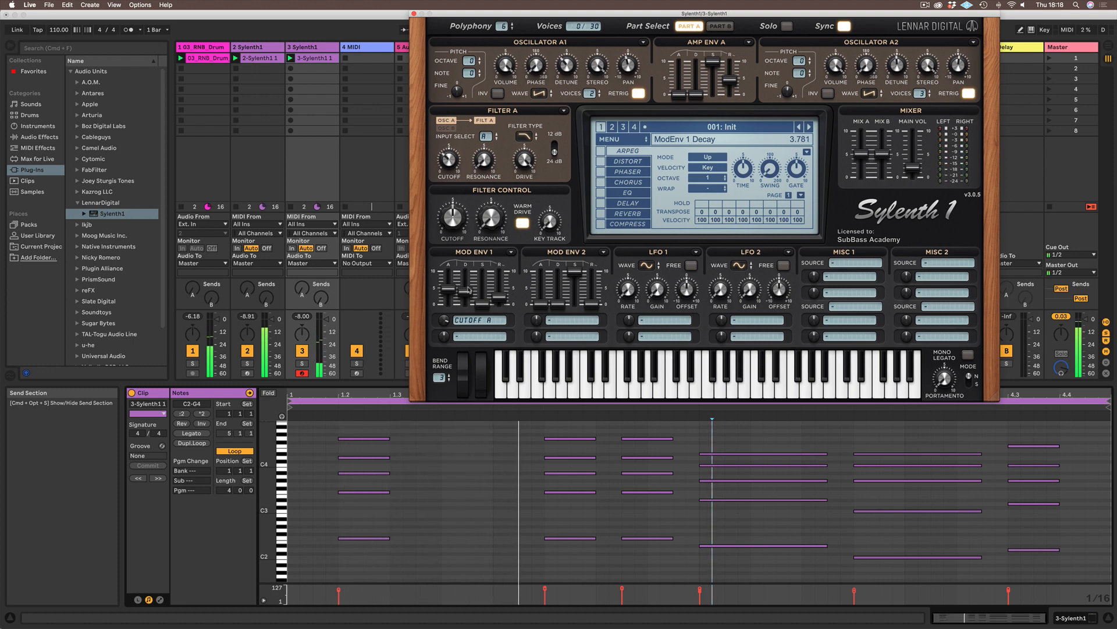
pyautogui.moveTo(470, 291); pyautogui.dragTo(484, 293)
pyautogui.moveTo(486, 254); pyautogui.dragTo(490, 224)
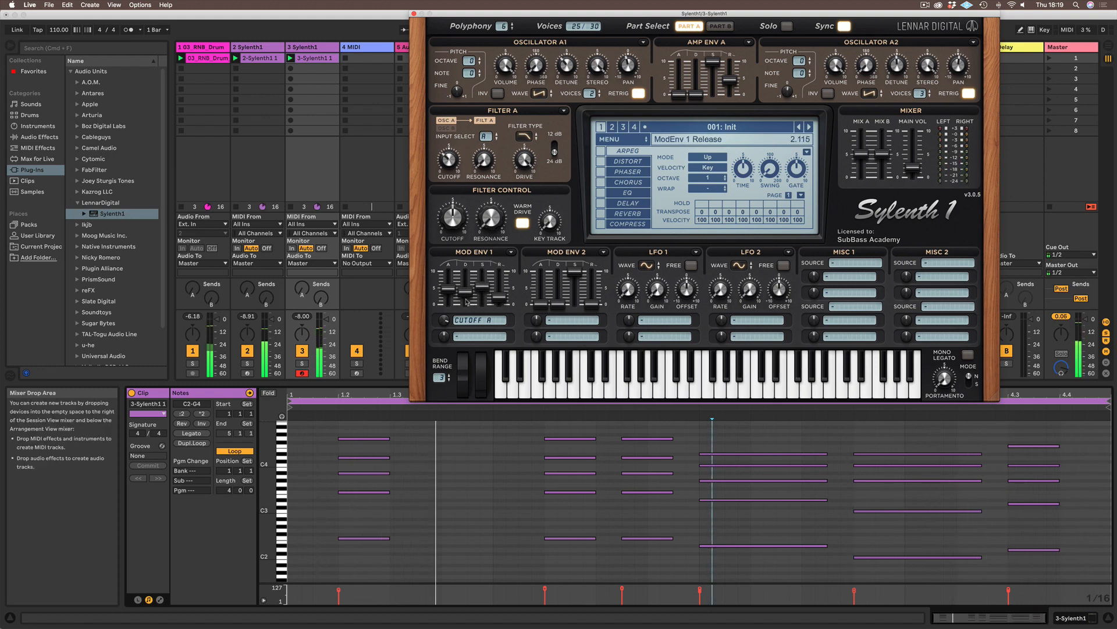
# - Route LFO 1 to Phase A and Pitch A, running in Free mode with the Lorenz waveform
pyautogui.click(658, 323)
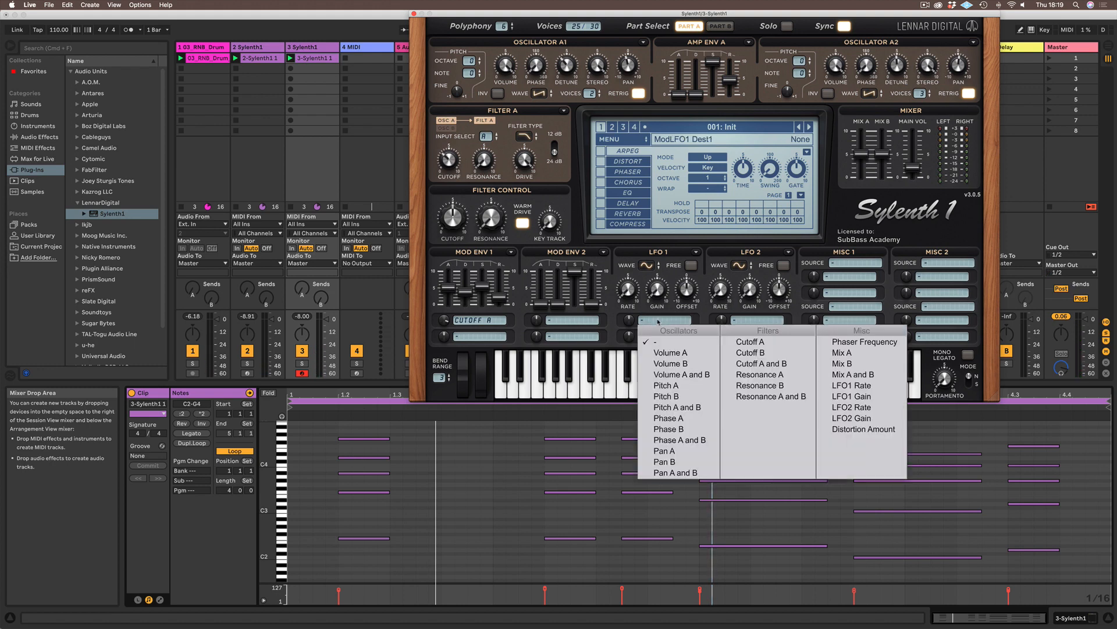
pyautogui.click(669, 418)
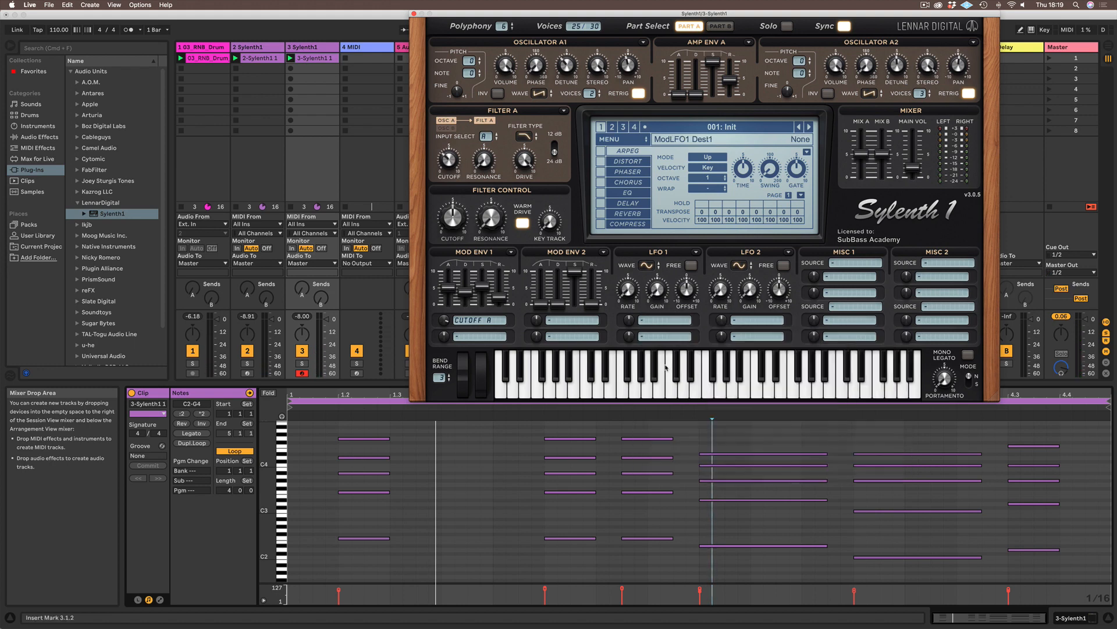
pyautogui.click(664, 337)
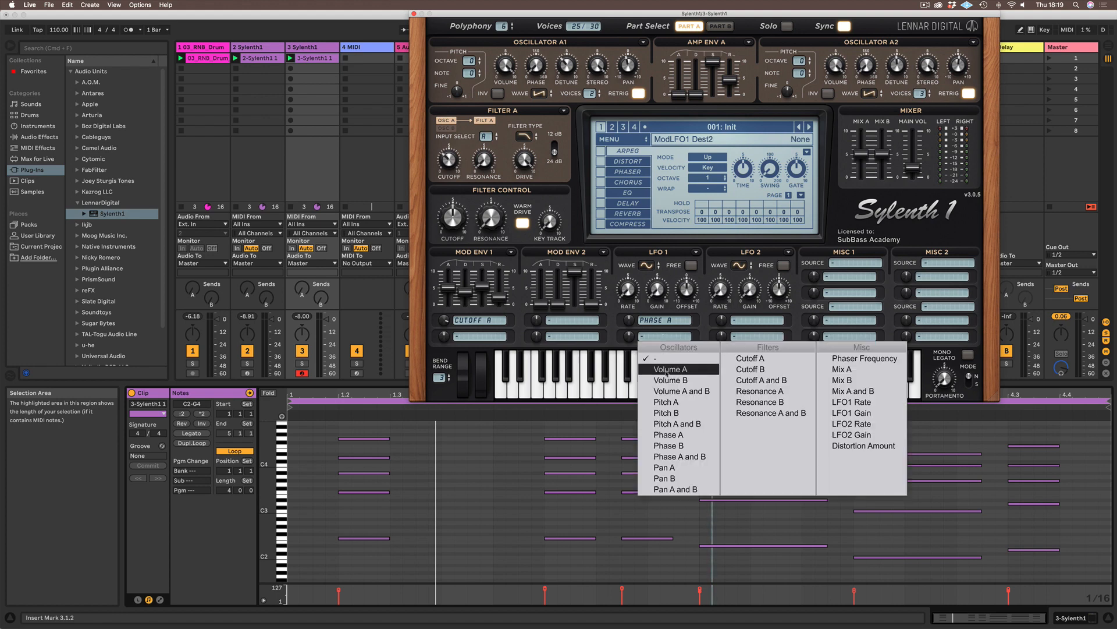
pyautogui.click(664, 403)
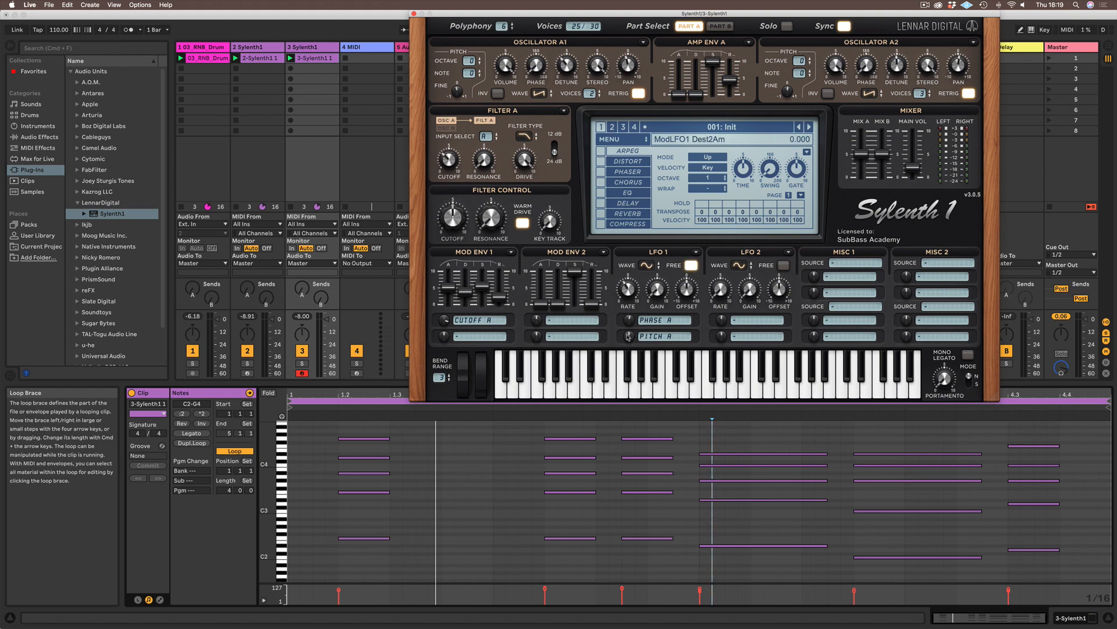
pyautogui.click(644, 271)
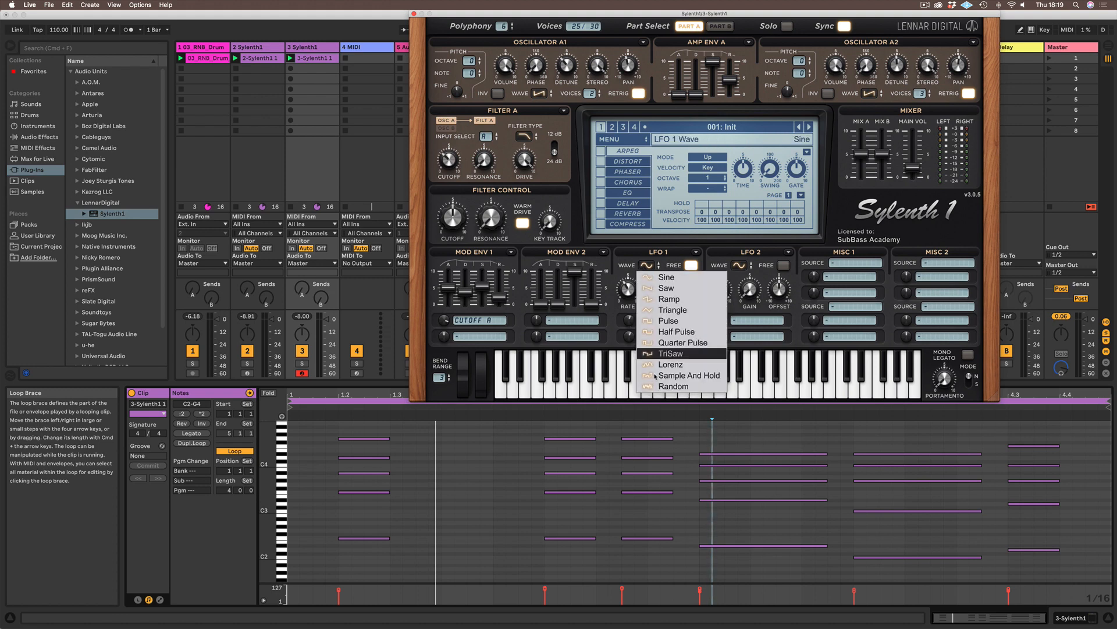
pyautogui.click(671, 365)
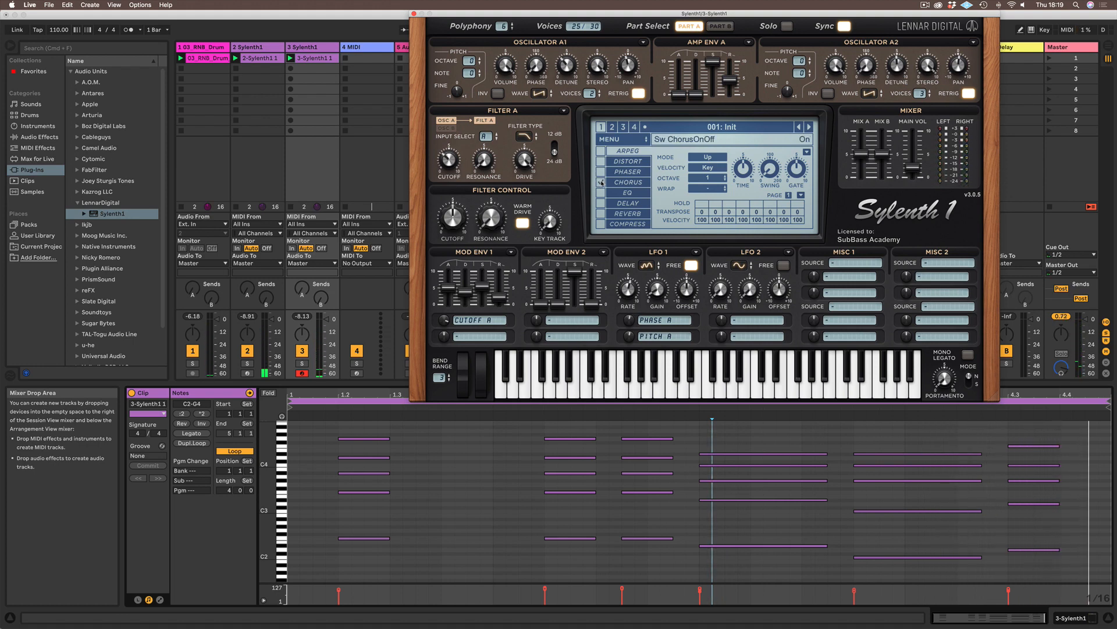
# - Set up the chorus with 40% depth and the EQ in 2-Pole mode with a 7.5 dB treble boost
pyautogui.click(633, 185)
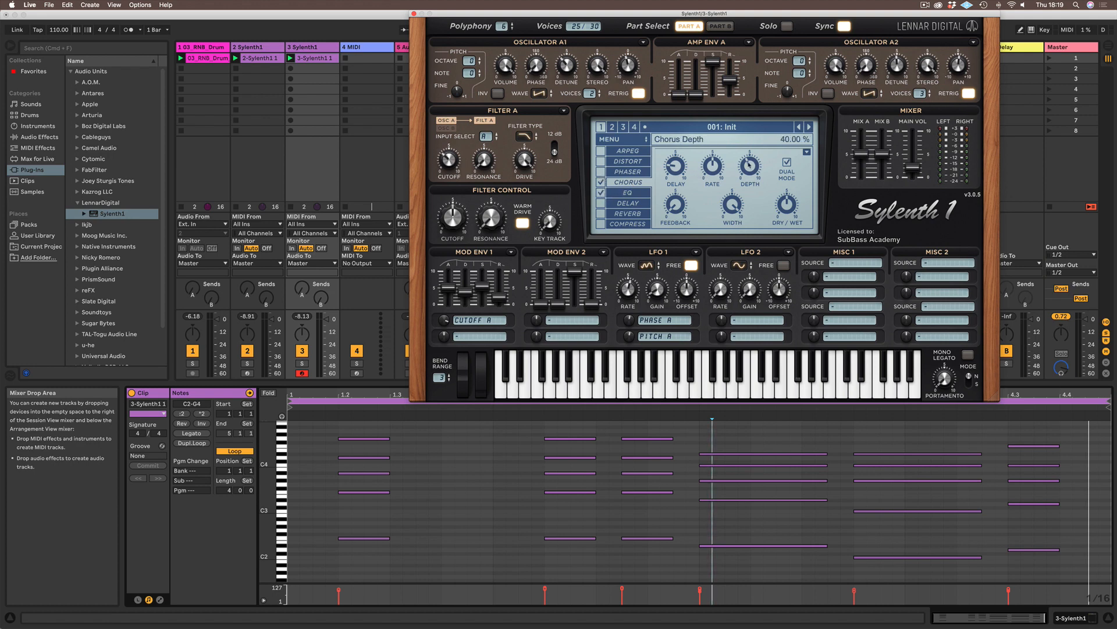
pyautogui.click(627, 191)
pyautogui.click(732, 163)
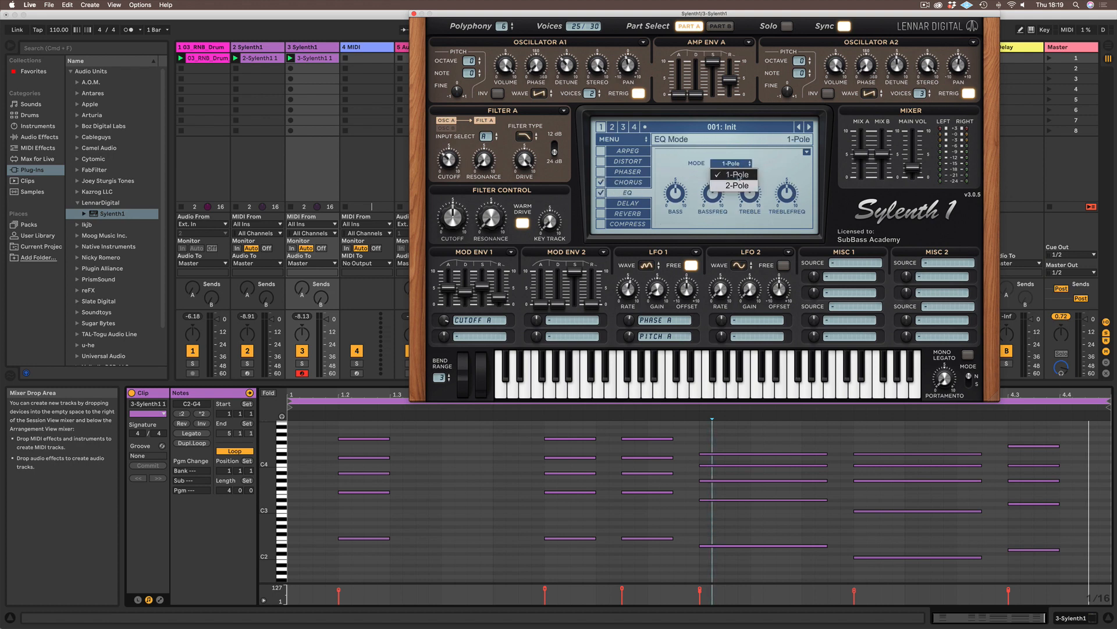
pyautogui.click(734, 186)
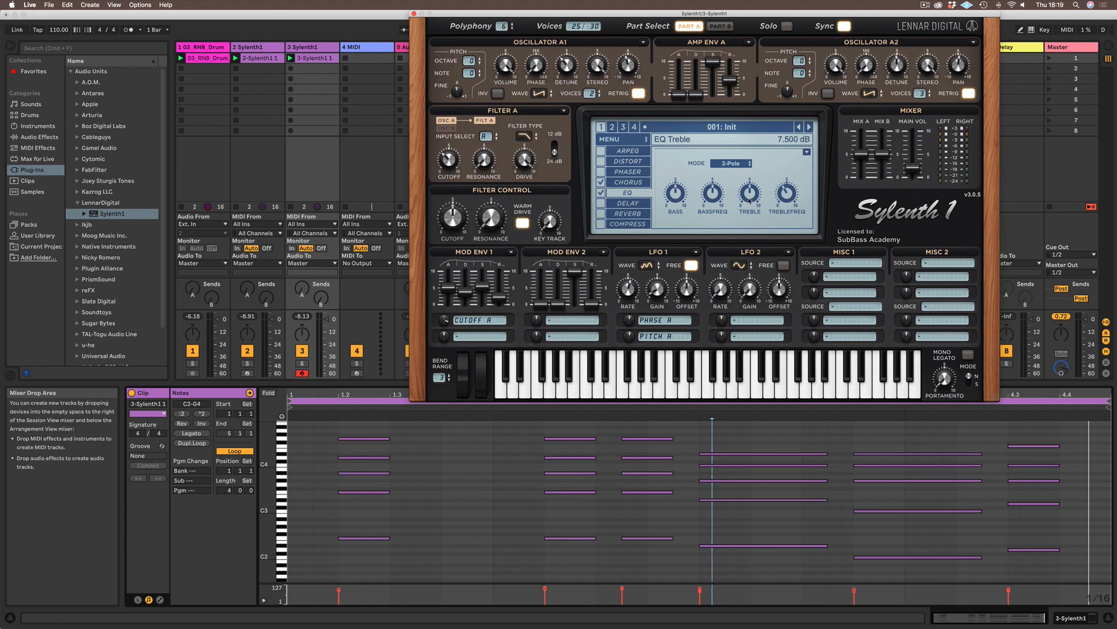
# - Set the reverb size to about 7.2 and enable the compressor
pyautogui.click(629, 215)
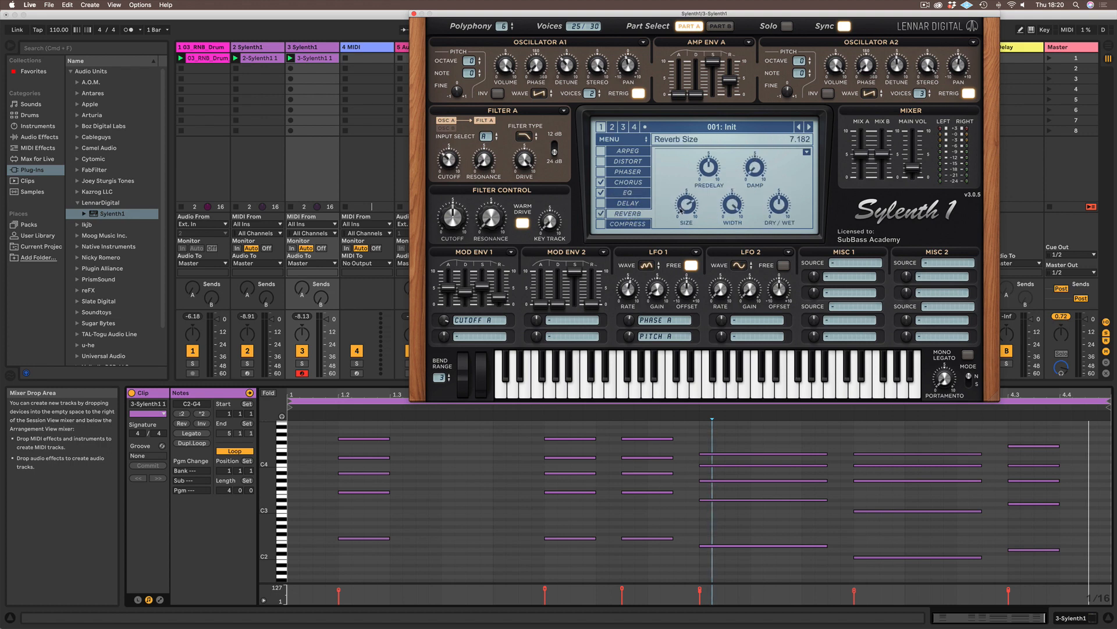
pyautogui.click(601, 224)
pyautogui.click(623, 226)
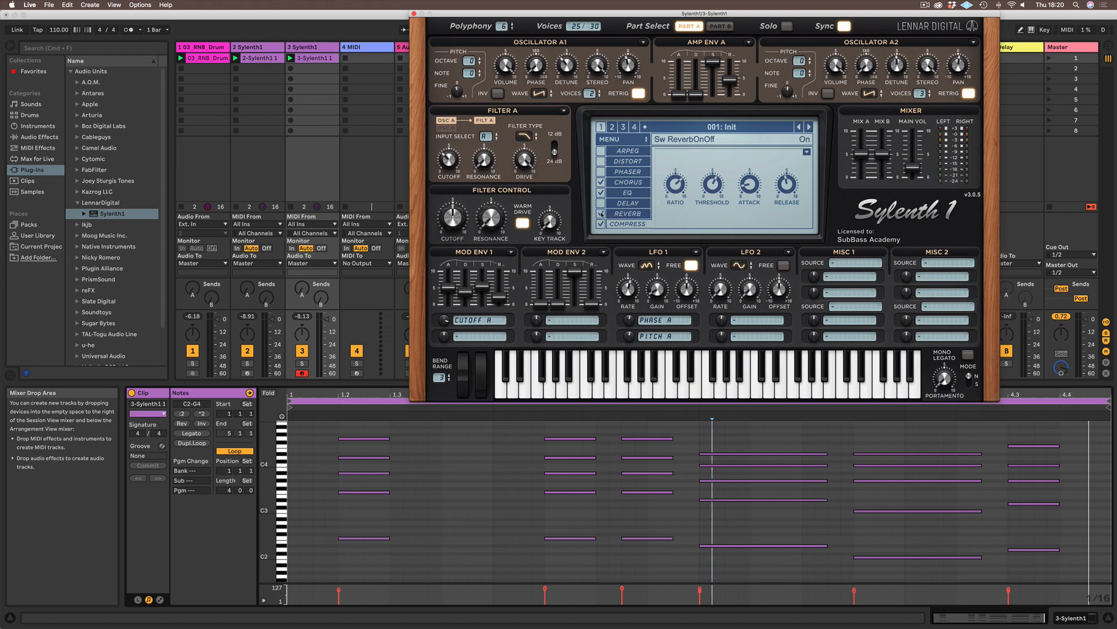
# - Play the loop while switching the EQ and compressor off and back on to compare the sound
pyautogui.press('space')
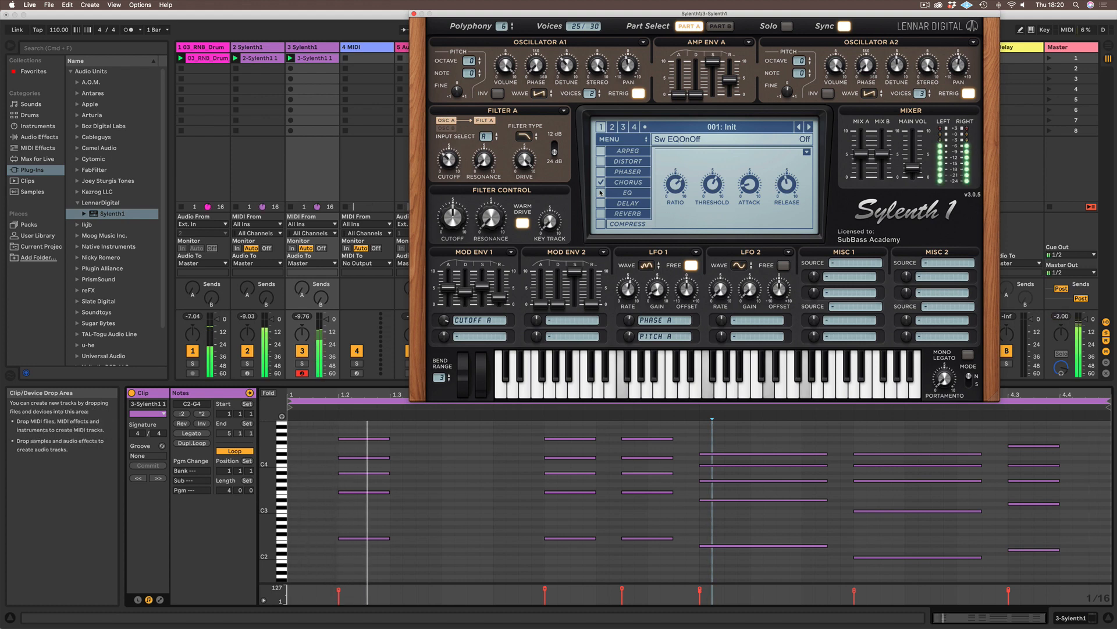
pyautogui.click(600, 192)
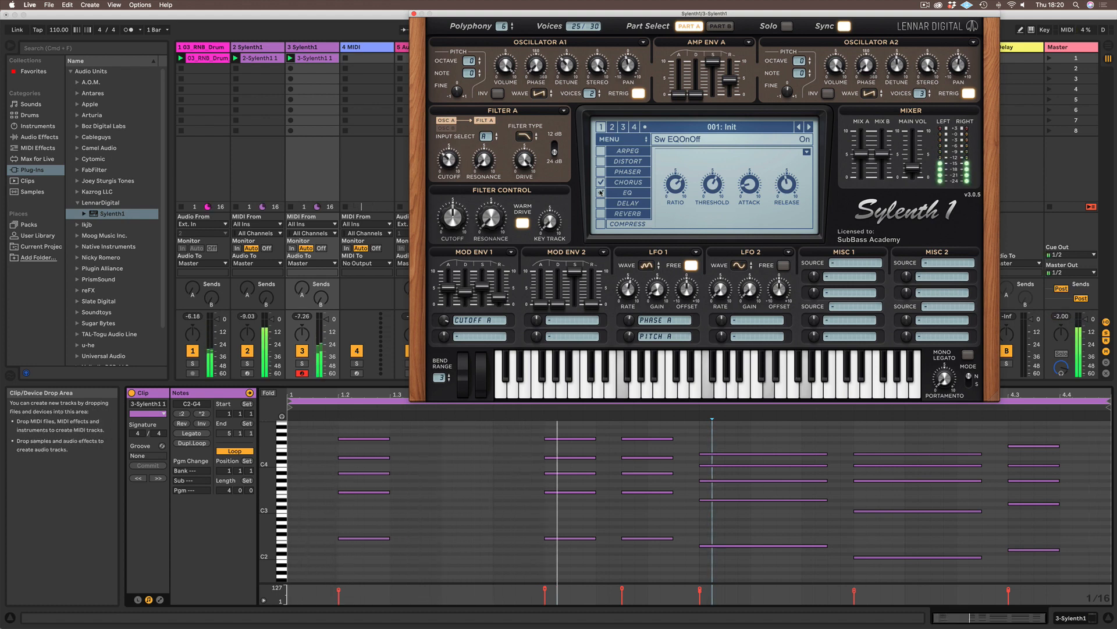
pyautogui.click(600, 223)
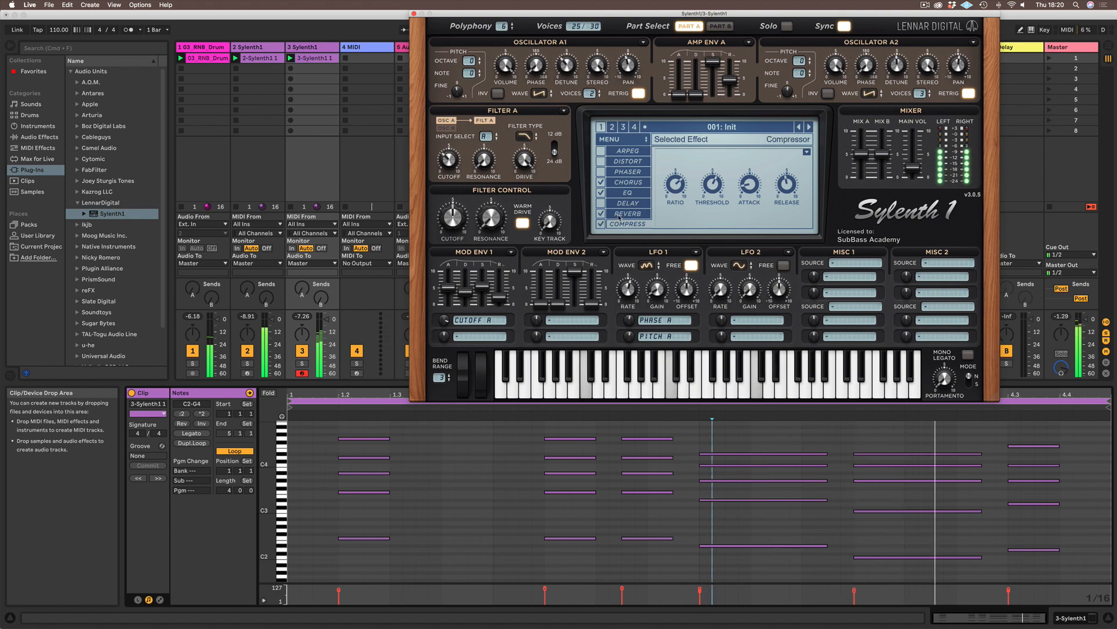
# - Reduce the reverb size to about 2.3 and adjust the EQ treble and bass, with bass at about 10.4 dB
pyautogui.click(621, 214)
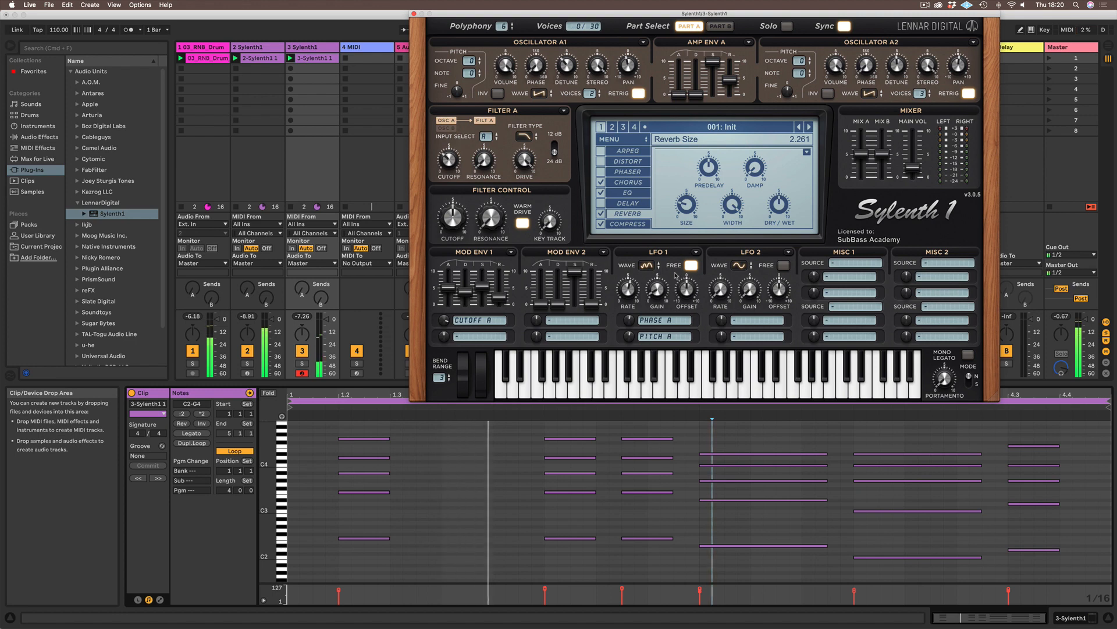
pyautogui.click(625, 183)
pyautogui.click(624, 191)
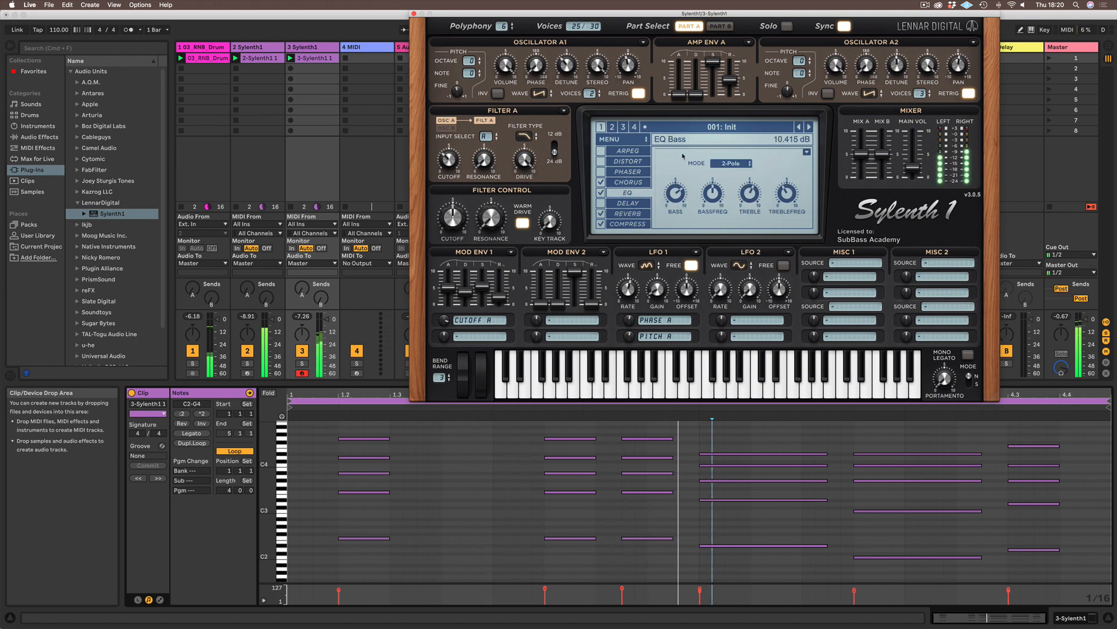
pyautogui.moveTo(750, 192); pyautogui.dragTo(784, 197)
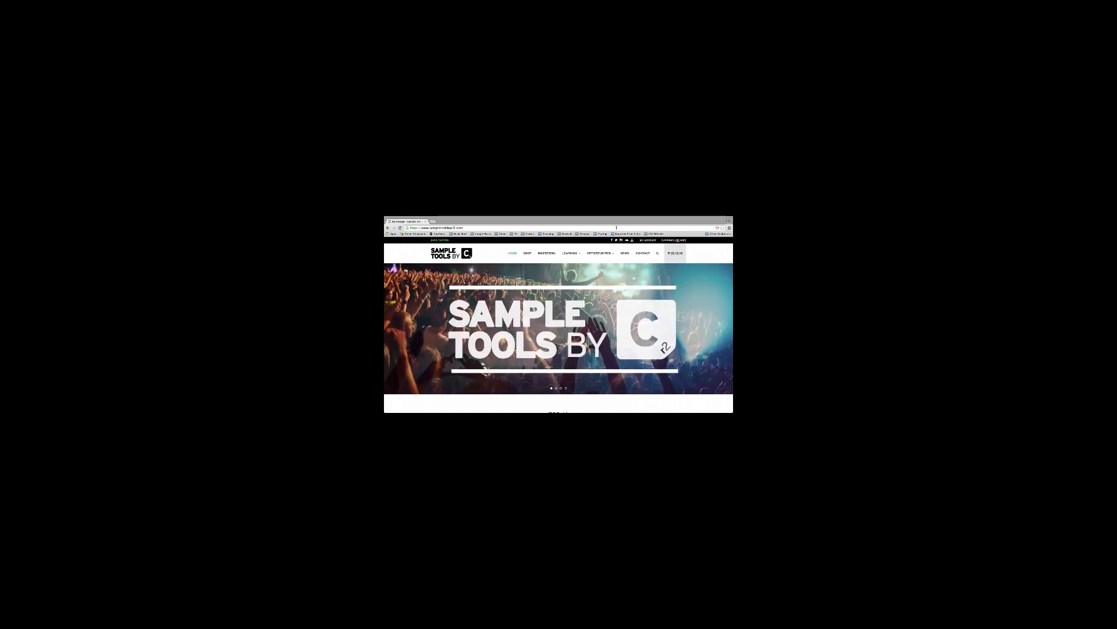
# - Switch to the browser and open the Mastering page of the Sample Tools by Cr2 website
pyautogui.click(548, 254)
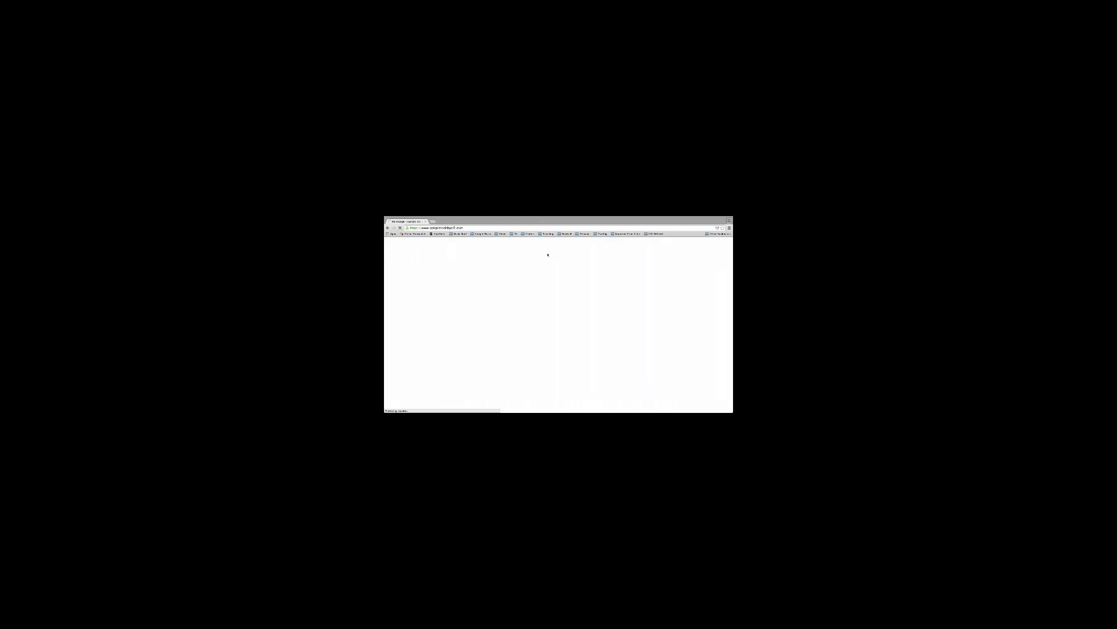